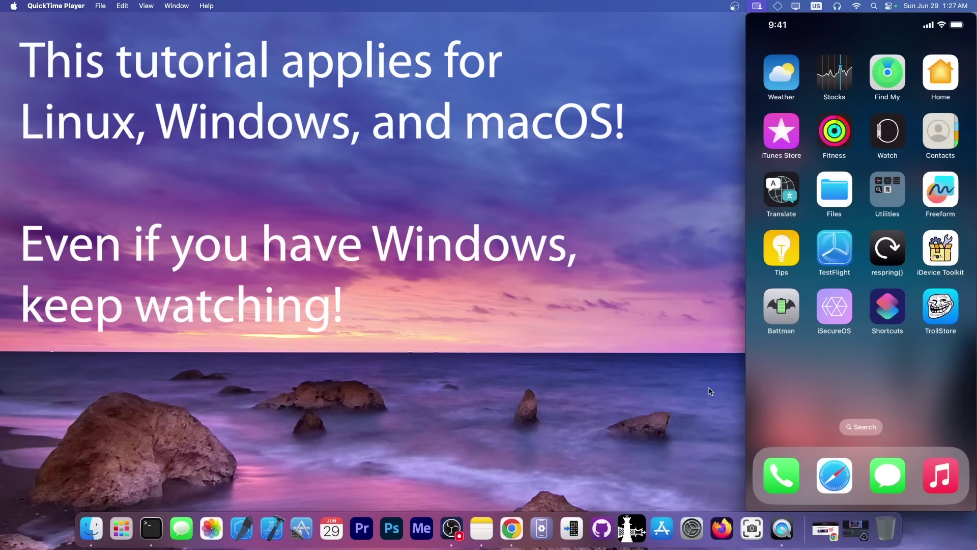
Switch to Chrome and examine the introduction of the iDevice Central guide on installing TrollStore with TrollRestore.
{"action": "left_click", "coordinate": [825, 529]}
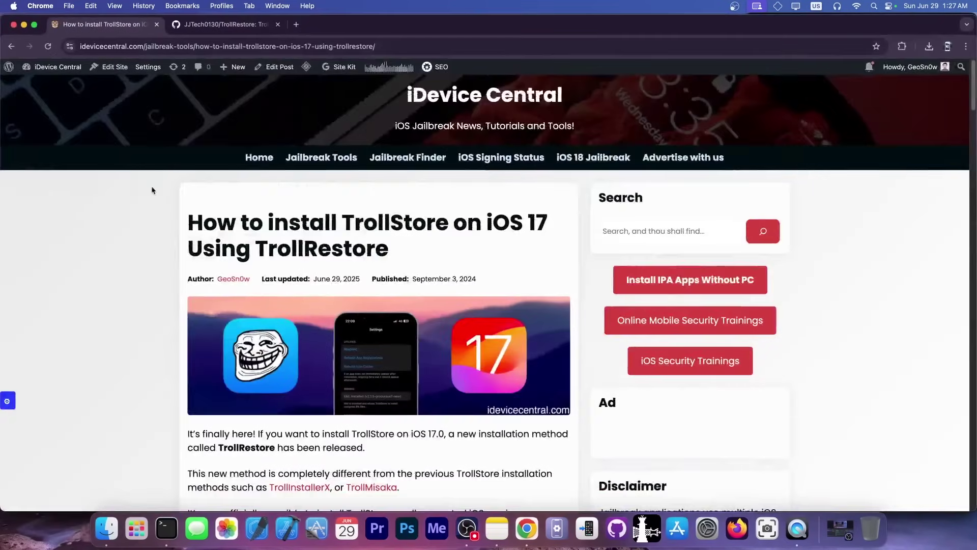
{"action": "scroll", "coordinate": [106, 200], "scroll_direction": "down", "scroll_amount": 4}
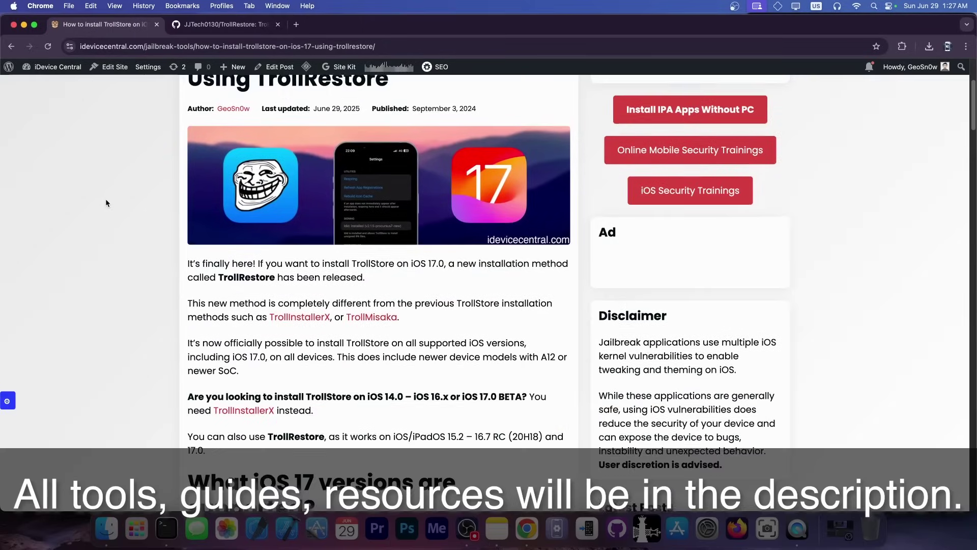
{"action": "scroll", "coordinate": [106, 202], "scroll_direction": "up", "scroll_amount": 2}
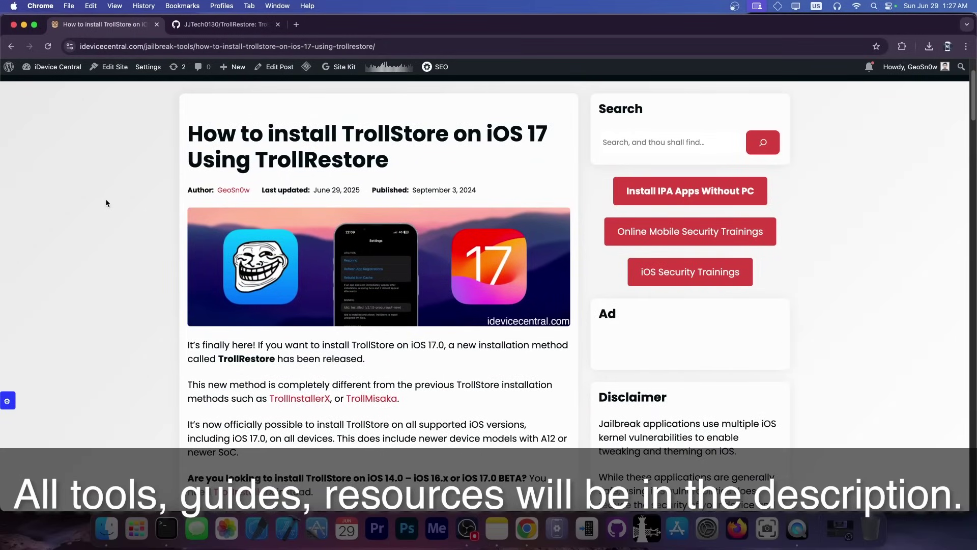
{"action": "scroll", "coordinate": [96, 180], "scroll_direction": "up", "scroll_amount": 1}
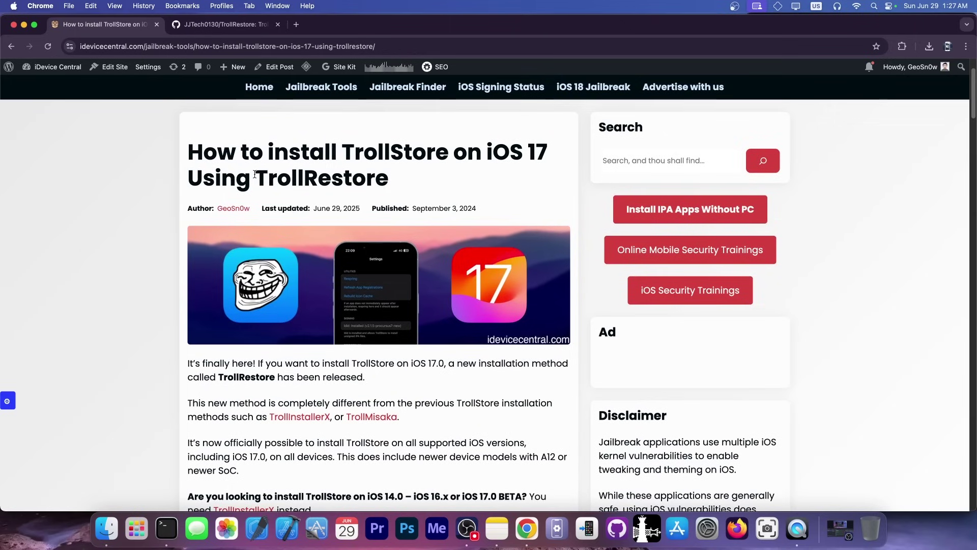
{"action": "double_click", "coordinate": [315, 175]}
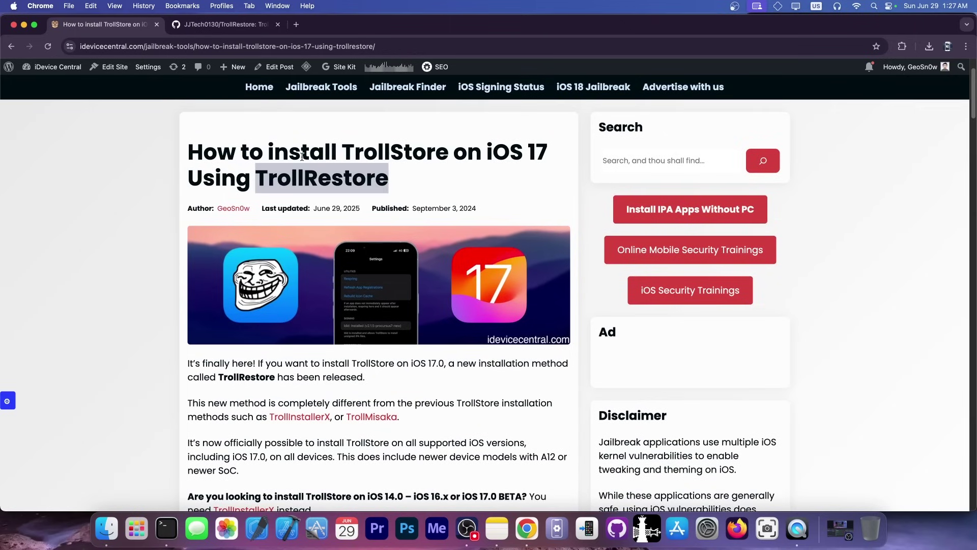
Look over the TrollRestore GitHub repository and open its Releases page to view the TrollRestore 1.0 download assets.
{"action": "left_click", "coordinate": [226, 24]}
{"action": "scroll", "coordinate": [163, 226], "scroll_direction": "down", "scroll_amount": 1}
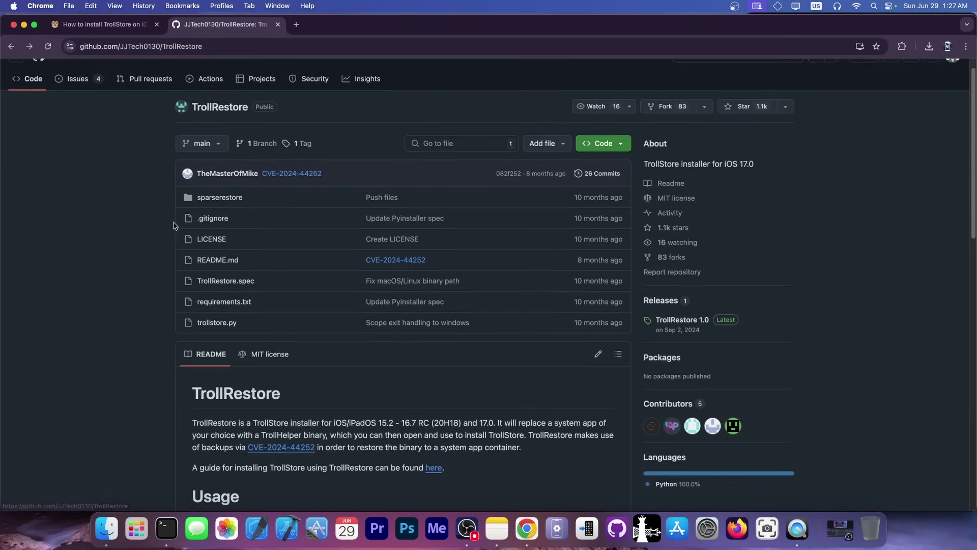
{"action": "scroll", "coordinate": [163, 226], "scroll_direction": "down", "scroll_amount": 4}
{"action": "scroll", "coordinate": [818, 198], "scroll_direction": "up", "scroll_amount": 4}
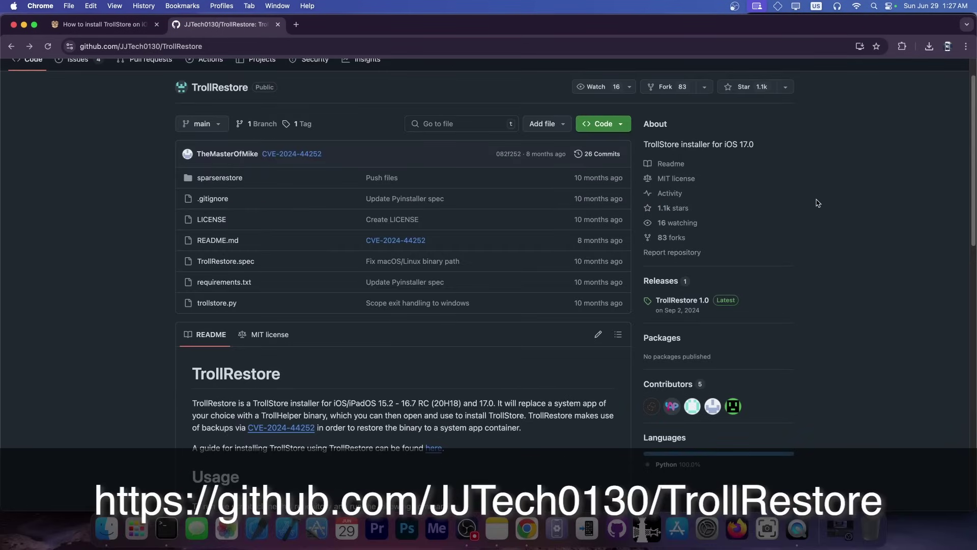
{"action": "scroll", "coordinate": [245, 168], "scroll_direction": "up", "scroll_amount": 1}
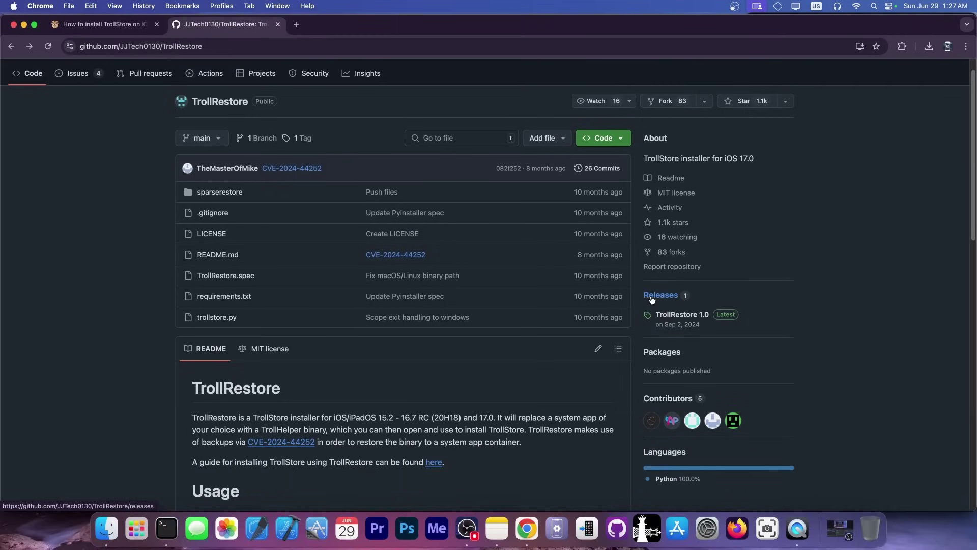
{"action": "left_click", "coordinate": [652, 296]}
{"action": "scroll", "coordinate": [440, 304], "scroll_direction": "down", "scroll_amount": 3}
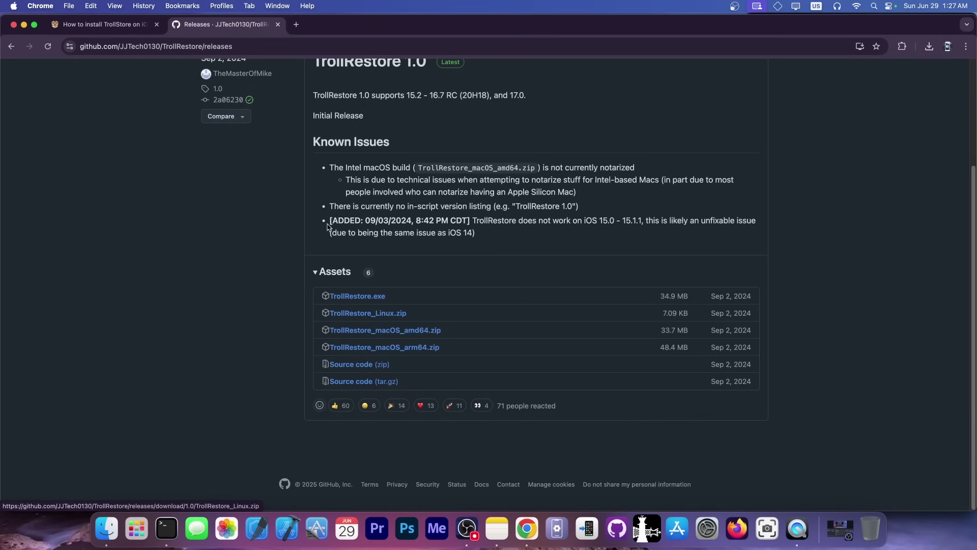
Return to the TrollStore installation guide and review which iOS versions and builds it covers.
{"action": "left_click", "coordinate": [105, 25]}
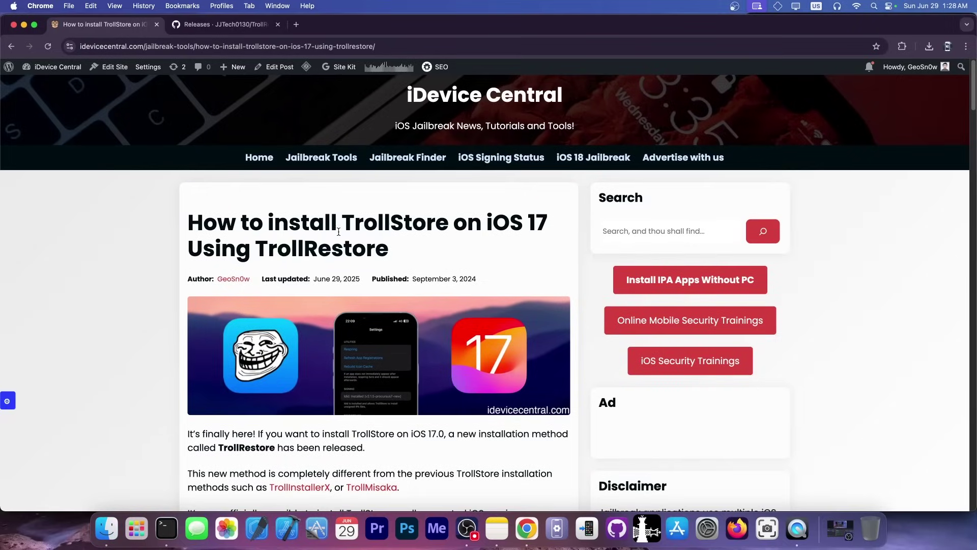
{"action": "scroll", "coordinate": [334, 231], "scroll_direction": "down", "scroll_amount": 8}
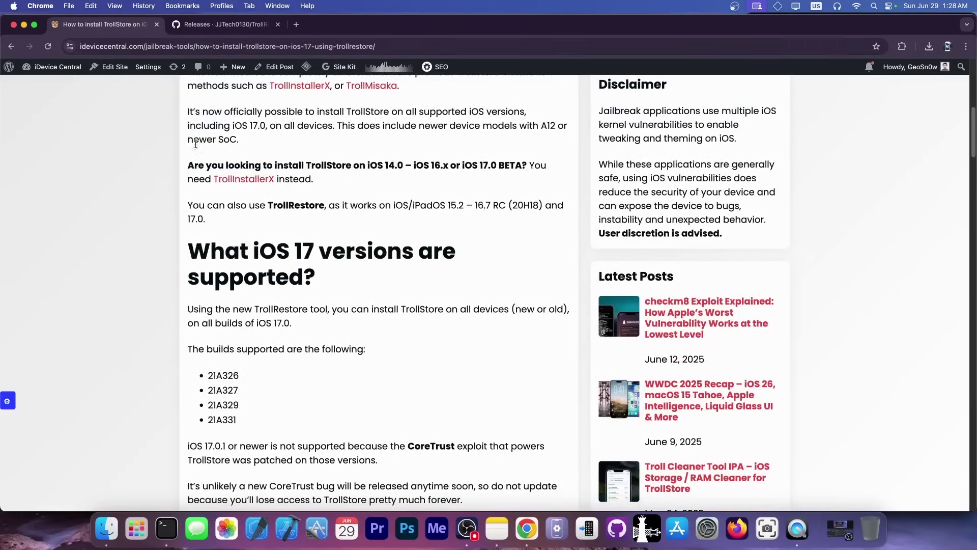
{"action": "scroll", "coordinate": [38, 179], "scroll_direction": "up", "scroll_amount": 2}
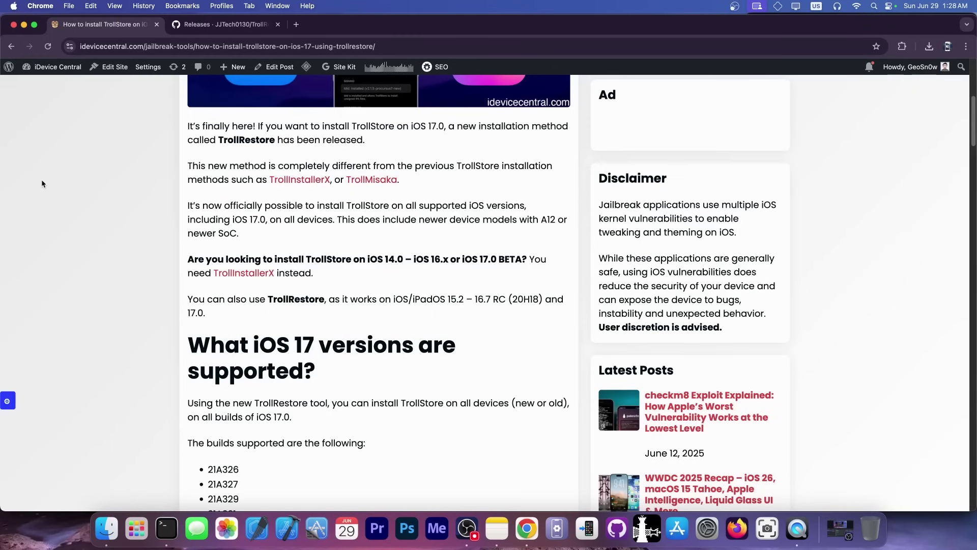
{"action": "scroll", "coordinate": [10, 181], "scroll_direction": "up", "scroll_amount": 1}
{"action": "scroll", "coordinate": [10, 180], "scroll_direction": "up", "scroll_amount": 5}
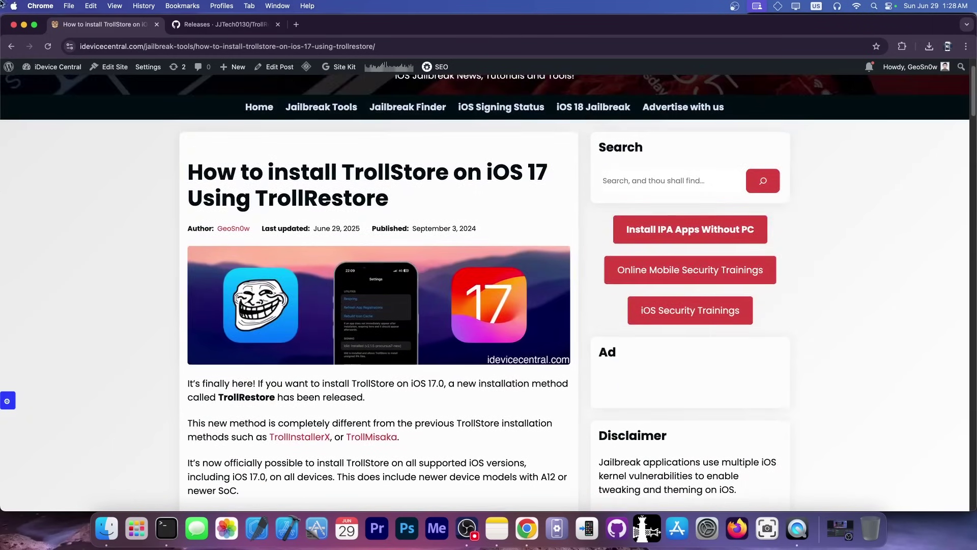
Minimize the browser and phone mirror windows, and run the desktop's TrollRestore executable in Terminal.
{"action": "left_click", "coordinate": [24, 24]}
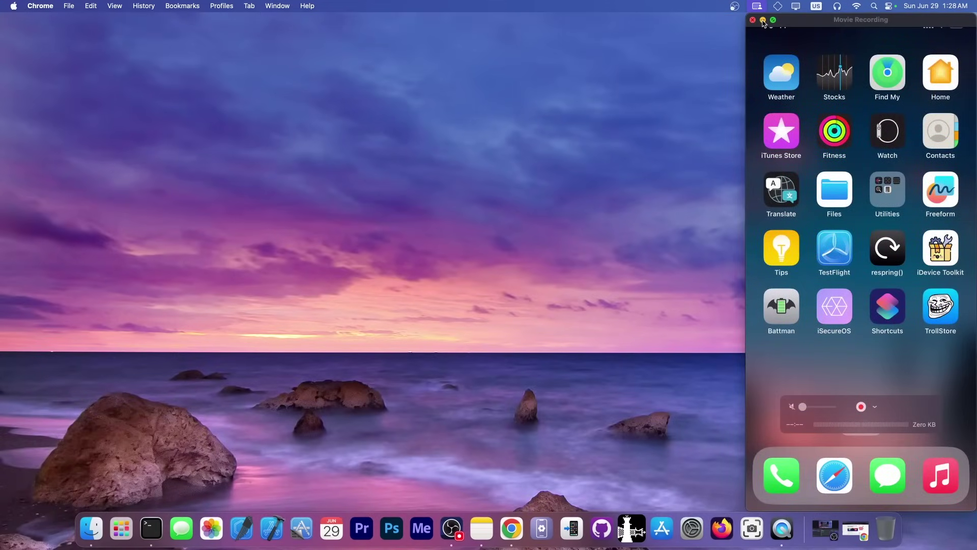
{"action": "left_click", "coordinate": [763, 20]}
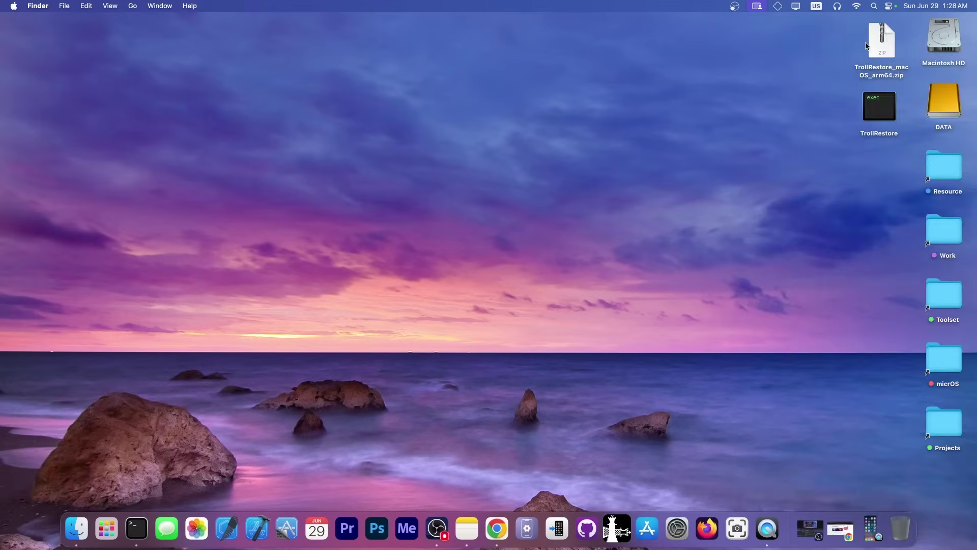
{"action": "left_click", "coordinate": [875, 41]}
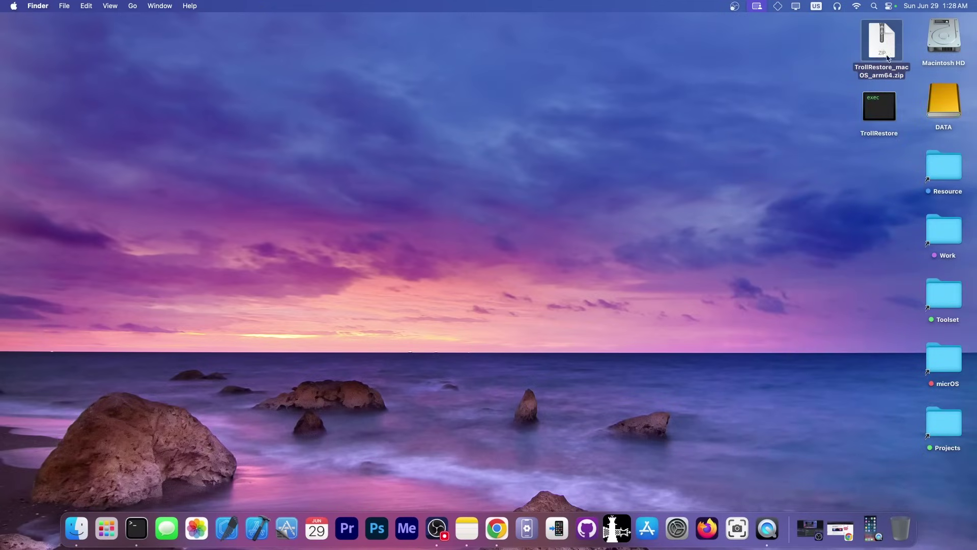
{"action": "left_click", "coordinate": [875, 108]}
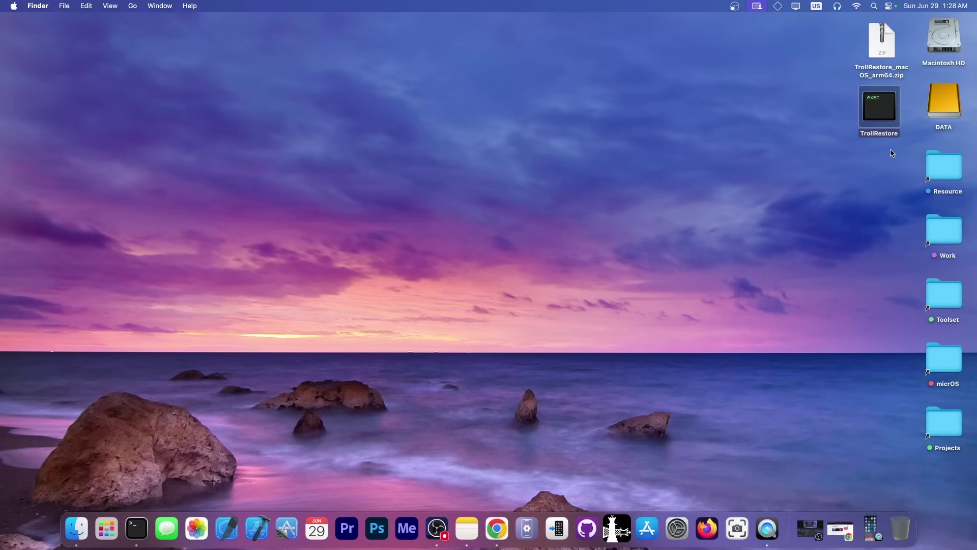
{"action": "left_click", "coordinate": [136, 527]}
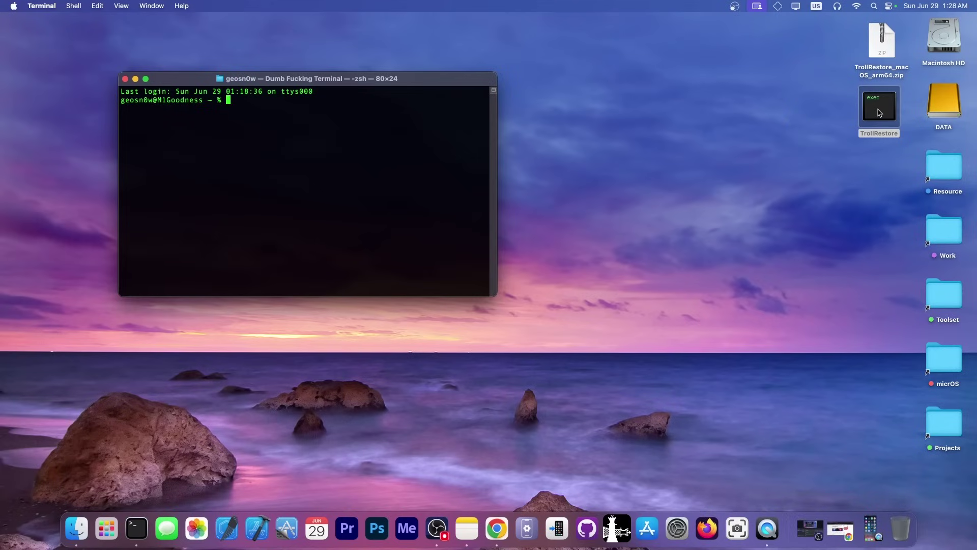
{"action": "left_click_drag", "start_coordinate": [880, 113], "coordinate": [653, 84]}
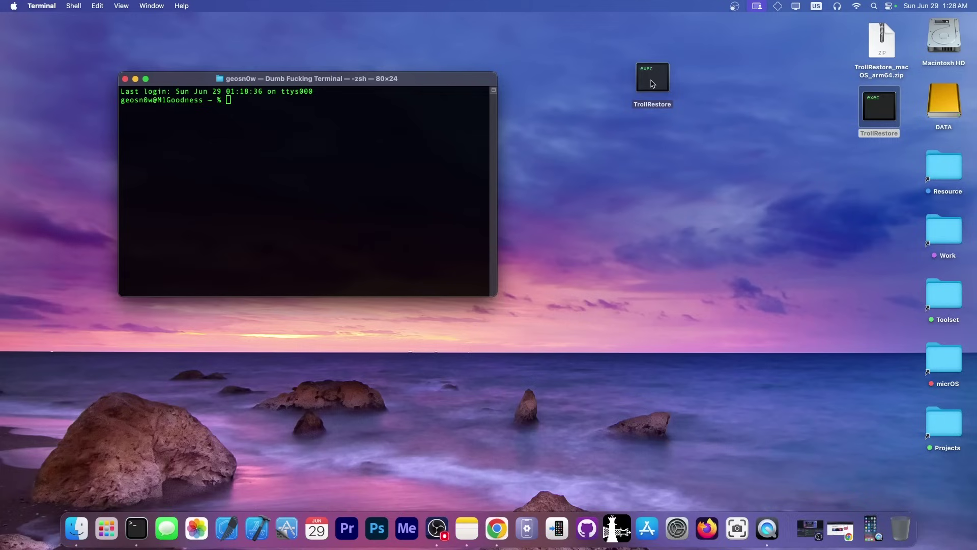
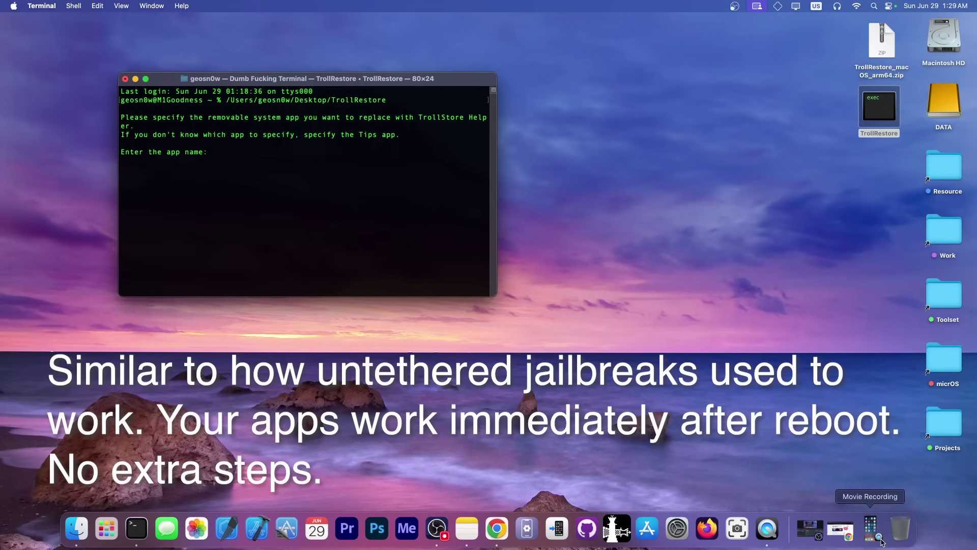
Check the mirrored iPhone screen, minimize it, and specify Tips in Terminal as the app to replace with TrollStore Helper.
{"action": "left_click", "coordinate": [870, 525]}
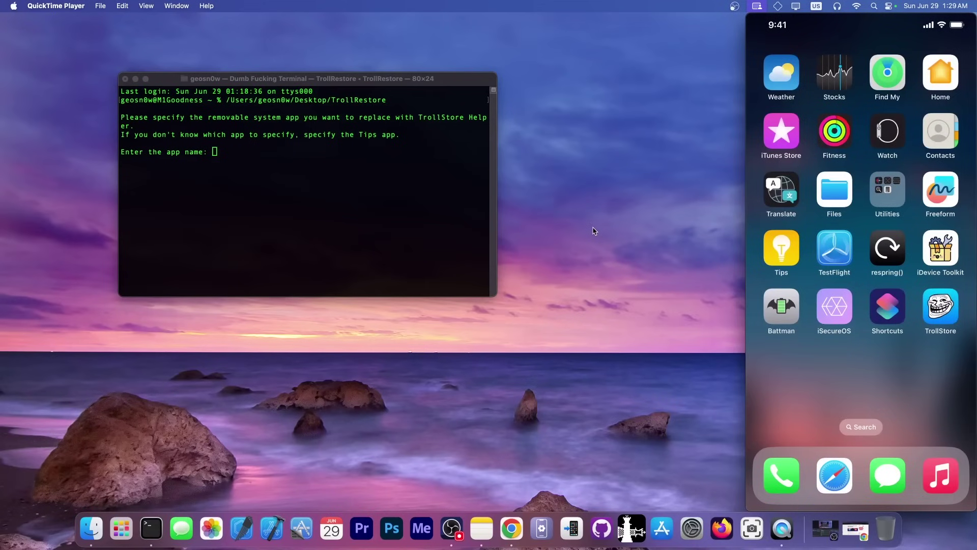
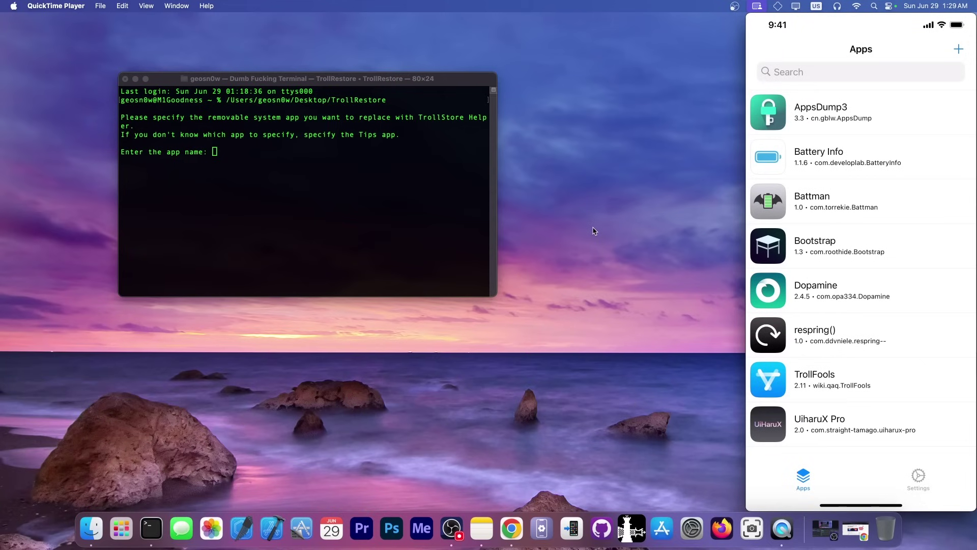
{"action": "key", "text": "super+m"}
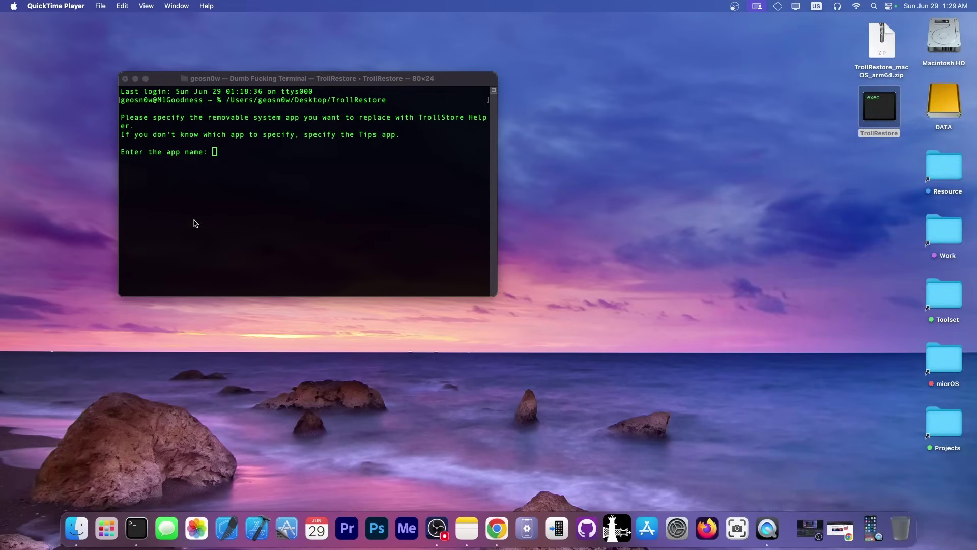
{"action": "left_click", "coordinate": [196, 223]}
{"action": "type", "text": "Tips"}
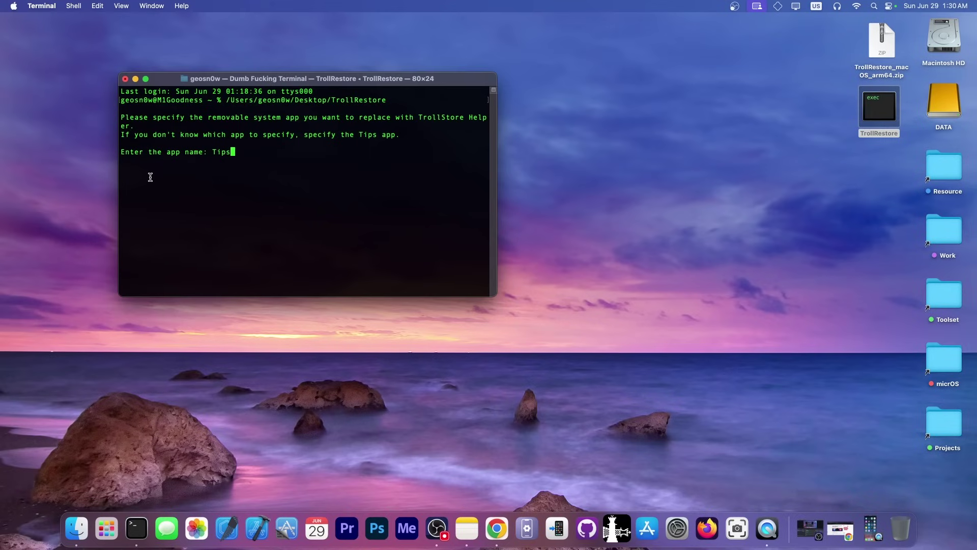
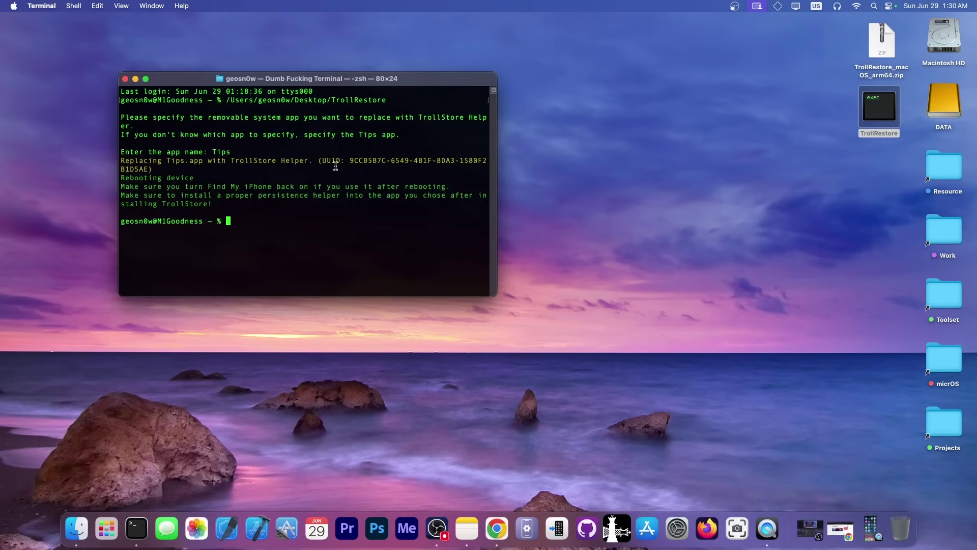
Examine the TrollRestore output for the UUID, the Find My iPhone reminder and the persistence helper instruction.
{"action": "left_click_drag", "start_coordinate": [349, 160], "coordinate": [197, 180]}
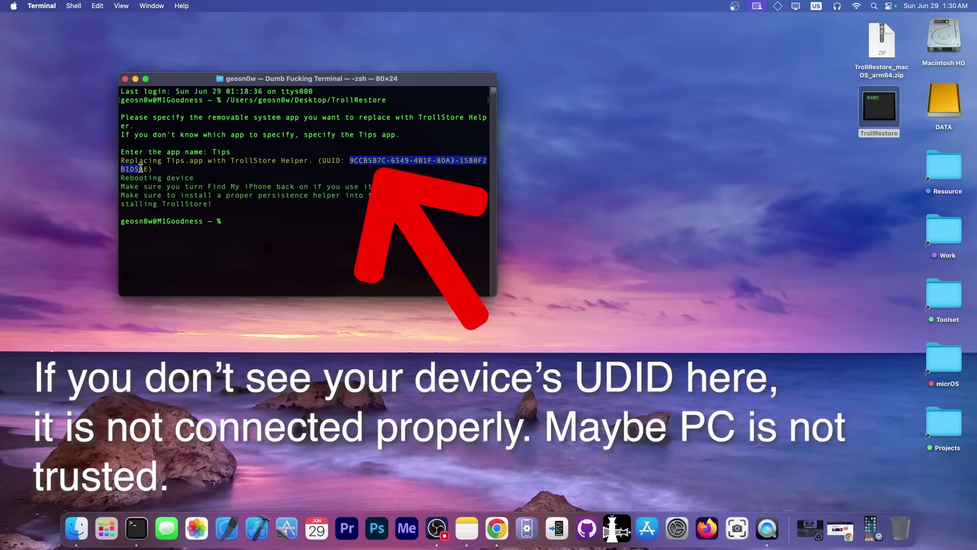
{"action": "left_click", "coordinate": [141, 169]}
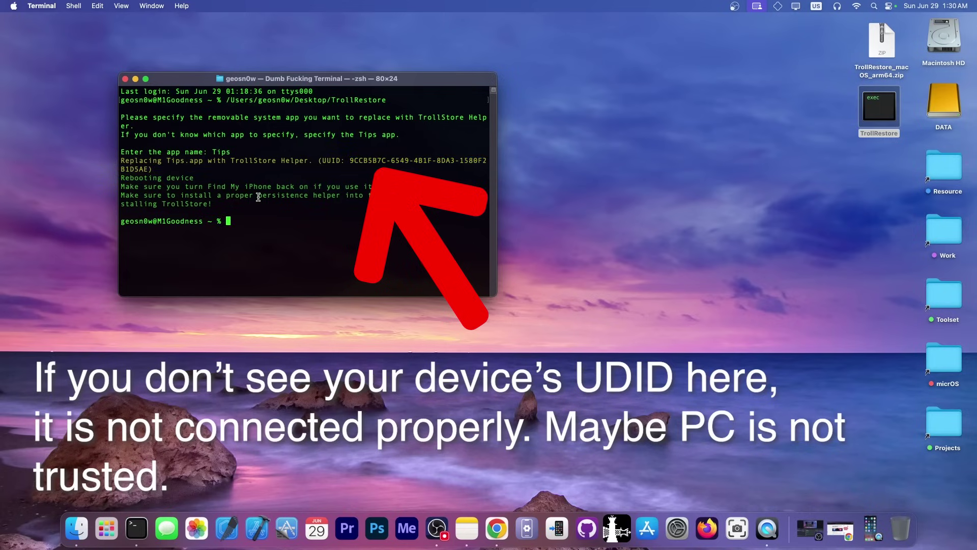
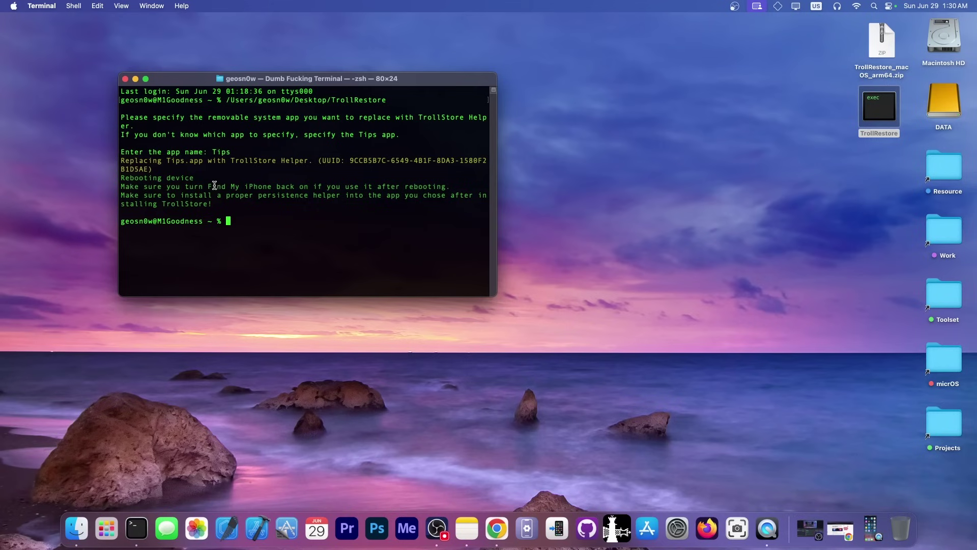
{"action": "left_click_drag", "start_coordinate": [209, 187], "coordinate": [467, 184]}
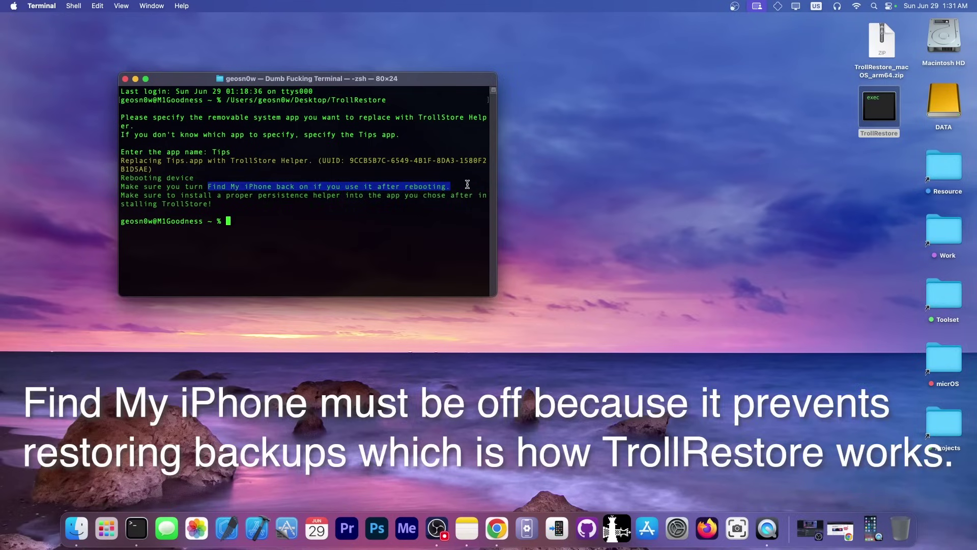
{"action": "left_click_drag", "start_coordinate": [144, 196], "coordinate": [456, 202]}
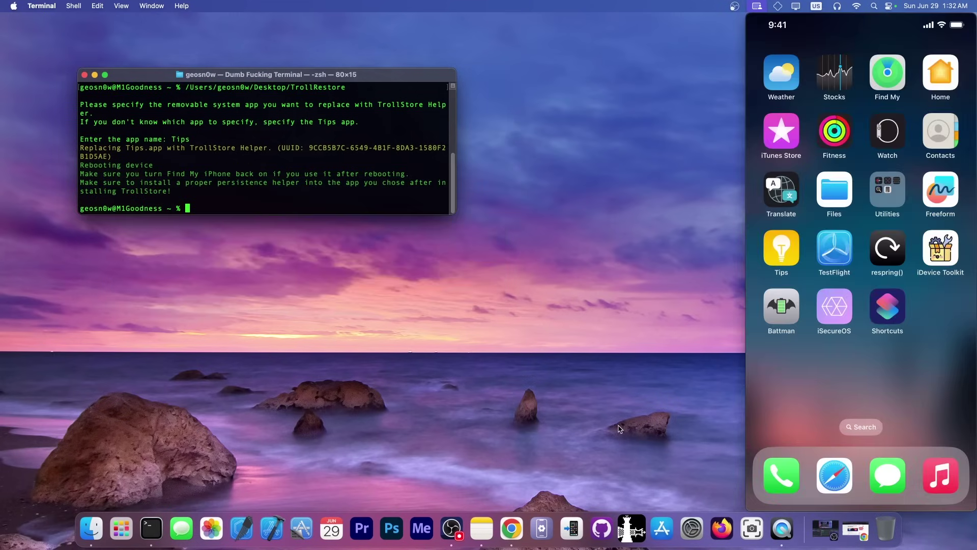
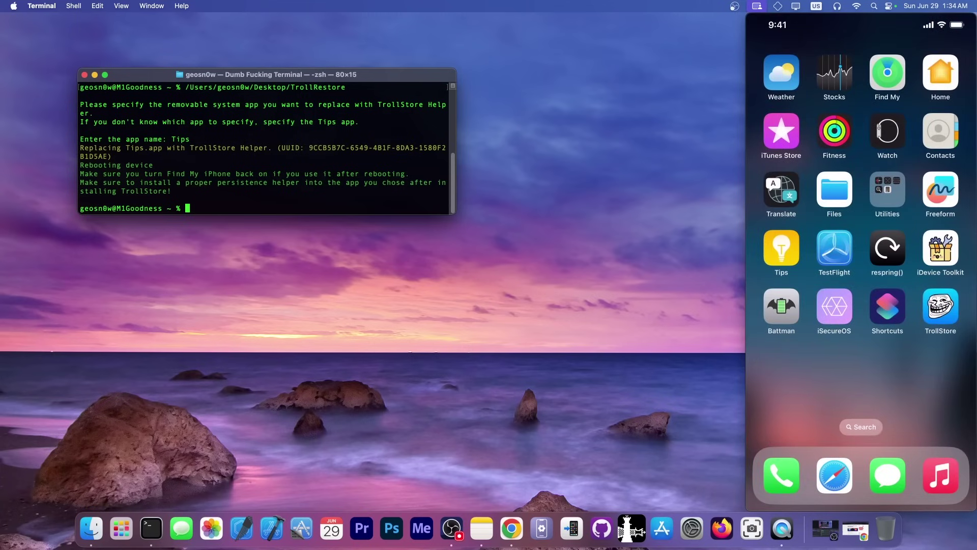
Switch to Chrome and review the guide's supported iOS versions and the TrollRestore 1.0 release's version range and downloads.
{"action": "left_click", "coordinate": [855, 528]}
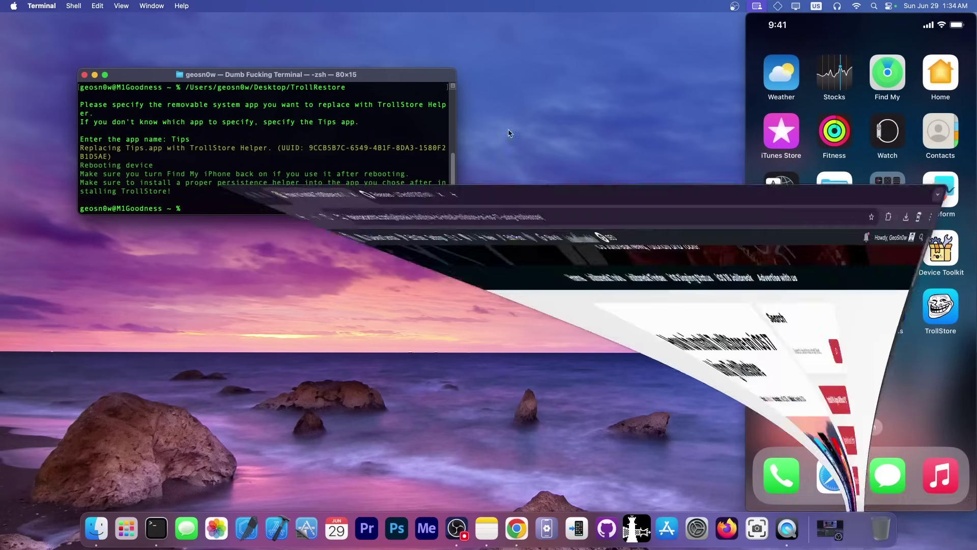
{"action": "scroll", "coordinate": [425, 301], "scroll_direction": "down", "scroll_amount": 6}
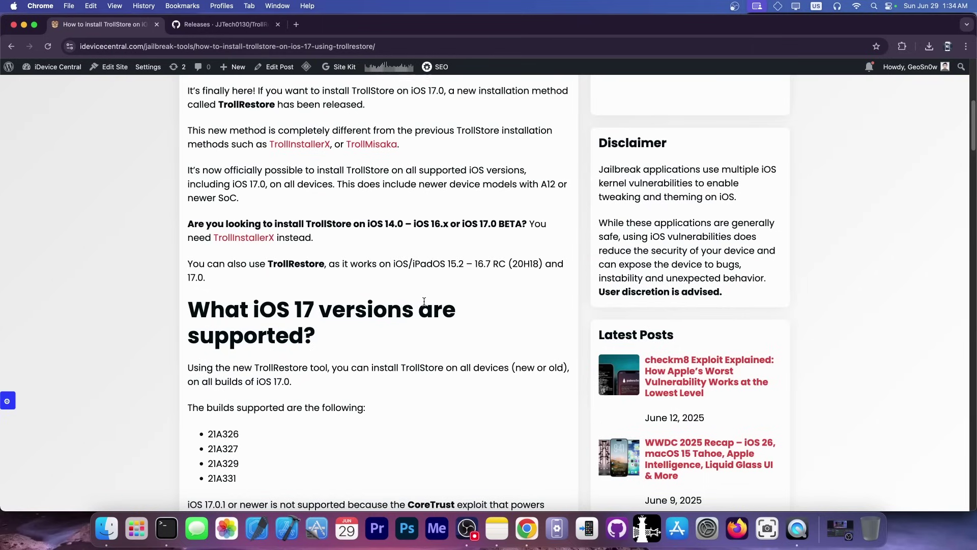
{"action": "left_click", "coordinate": [224, 24]}
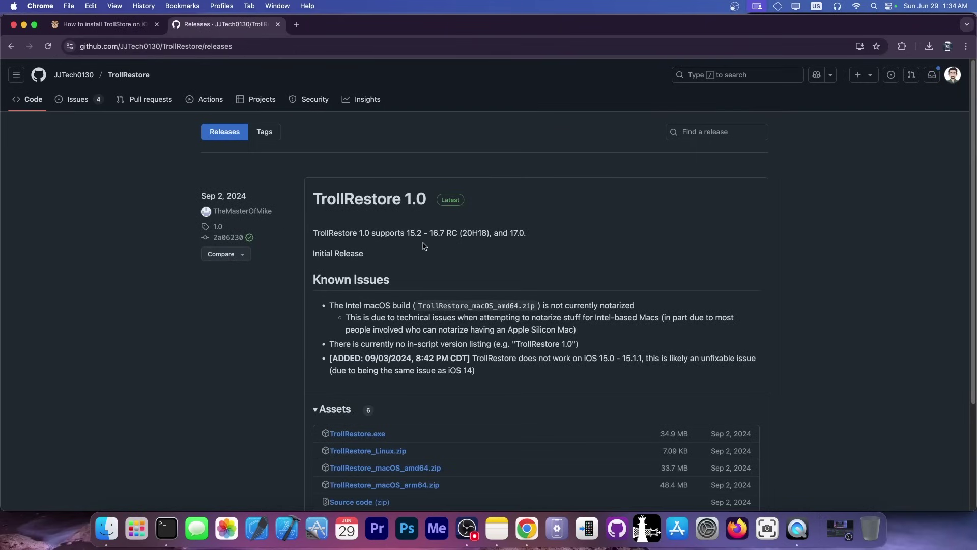
{"action": "left_click_drag", "start_coordinate": [409, 233], "coordinate": [454, 231]}
{"action": "scroll", "coordinate": [533, 237], "scroll_direction": "down", "scroll_amount": 3}
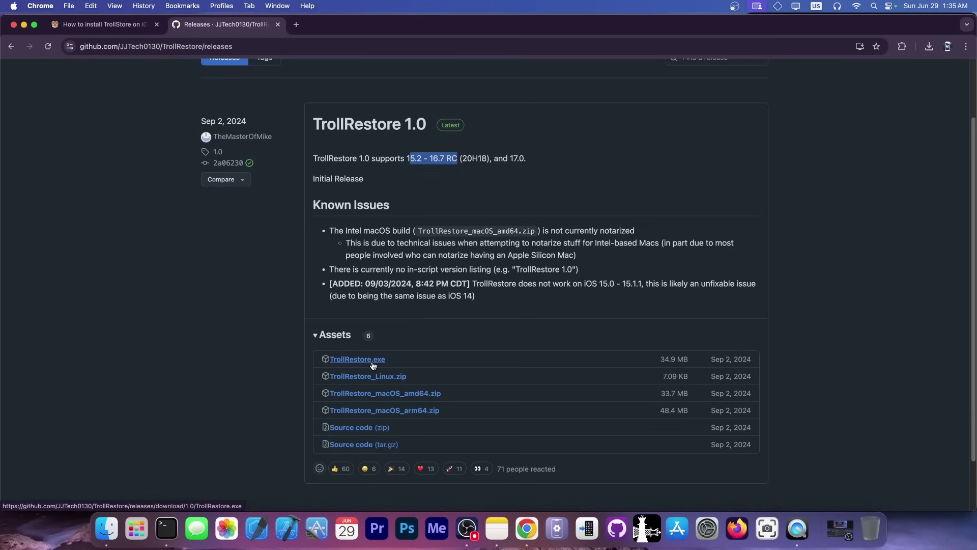
Return to the TrollRestore guide and open its linked TrollInstallerX guide in a new tab.
{"action": "left_click", "coordinate": [131, 22]}
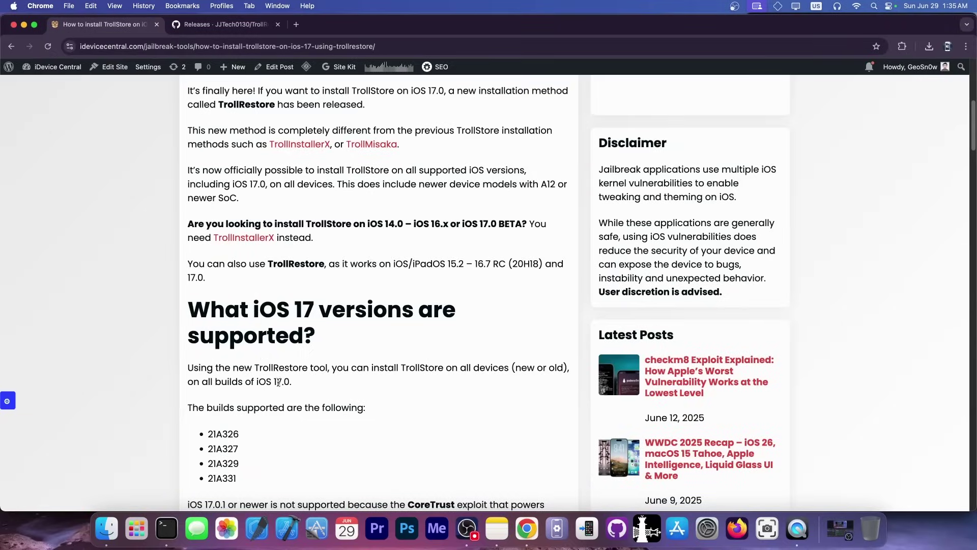
{"action": "scroll", "coordinate": [129, 324], "scroll_direction": "up", "scroll_amount": 7}
{"action": "scroll", "coordinate": [129, 323], "scroll_direction": "down", "scroll_amount": 4}
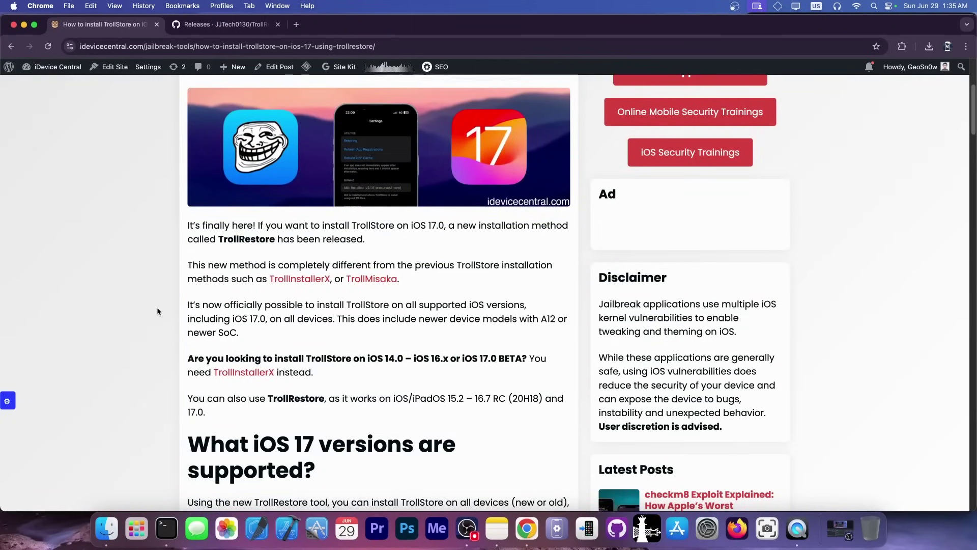
{"action": "left_click", "coordinate": [288, 279]}
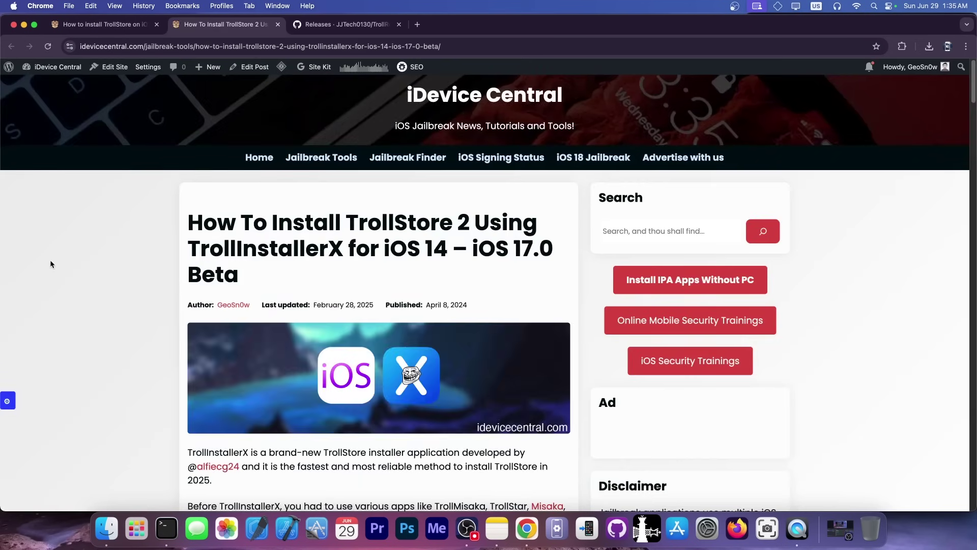
Examine the TrollInstallerX guide for its supported iOS versions, iOS 17 compatibility and changelog.
{"action": "scroll", "coordinate": [50, 264], "scroll_direction": "down", "scroll_amount": 8}
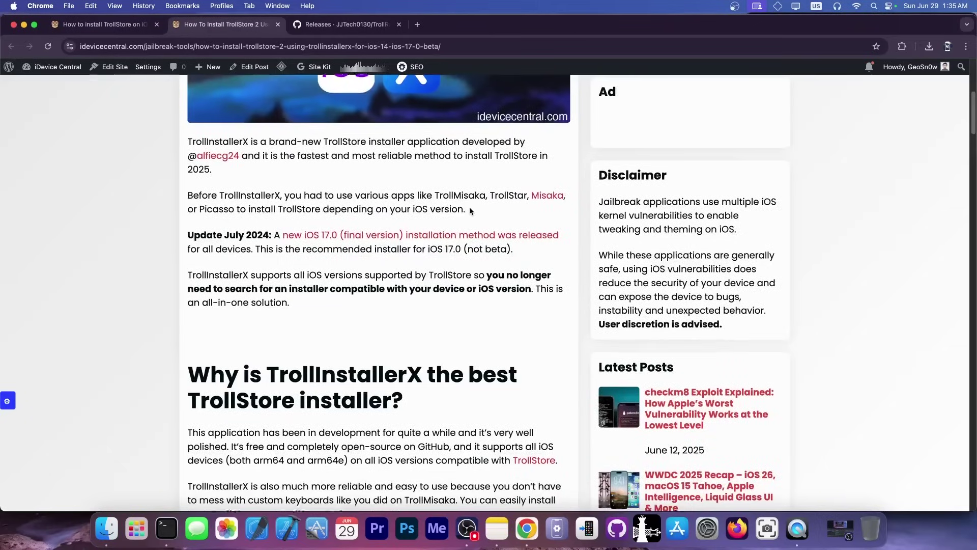
{"action": "scroll", "coordinate": [470, 207], "scroll_direction": "down", "scroll_amount": 4}
{"action": "scroll", "coordinate": [470, 207], "scroll_direction": "down", "scroll_amount": 10}
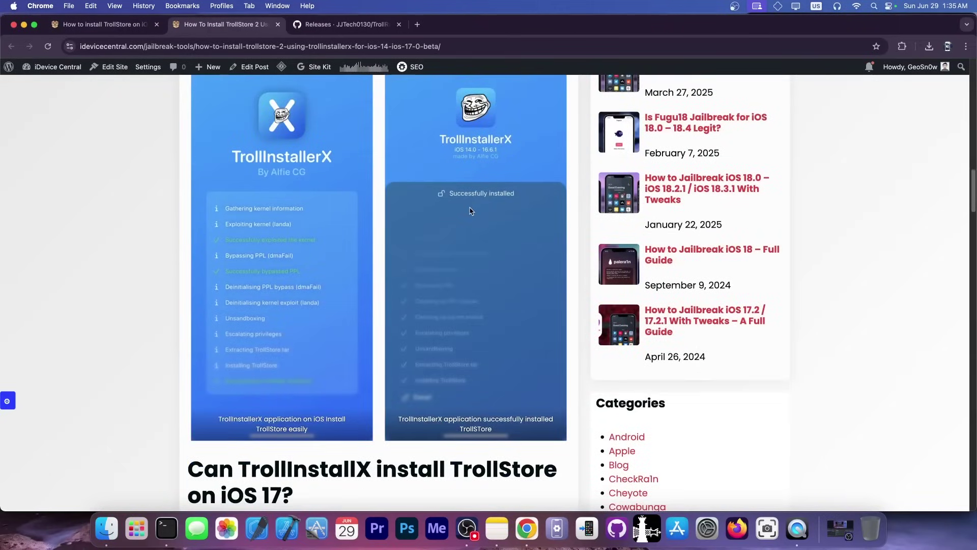
{"action": "scroll", "coordinate": [470, 209], "scroll_direction": "down", "scroll_amount": 5}
{"action": "scroll", "coordinate": [469, 211], "scroll_direction": "down", "scroll_amount": 15}
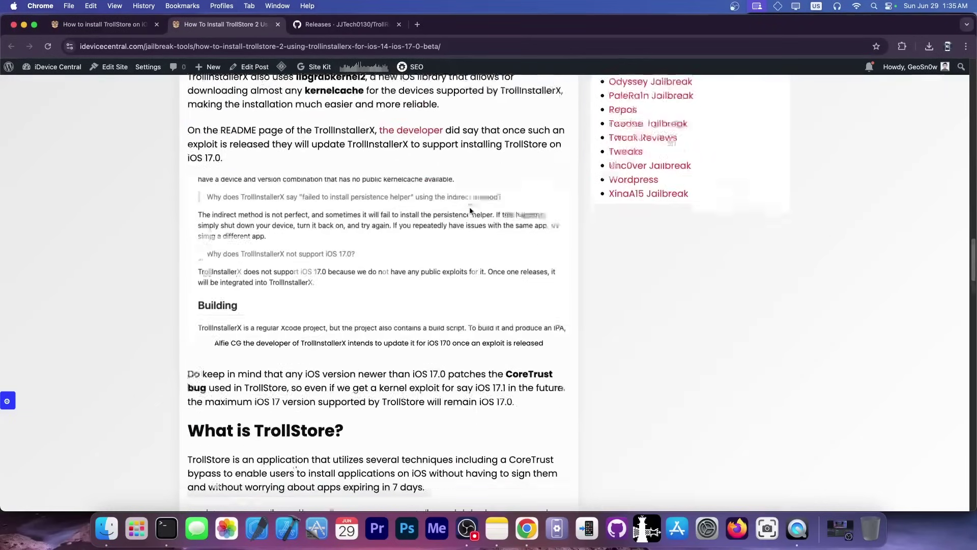
{"action": "scroll", "coordinate": [469, 210], "scroll_direction": "down", "scroll_amount": 5}
{"action": "scroll", "coordinate": [426, 228], "scroll_direction": "up", "scroll_amount": 6}
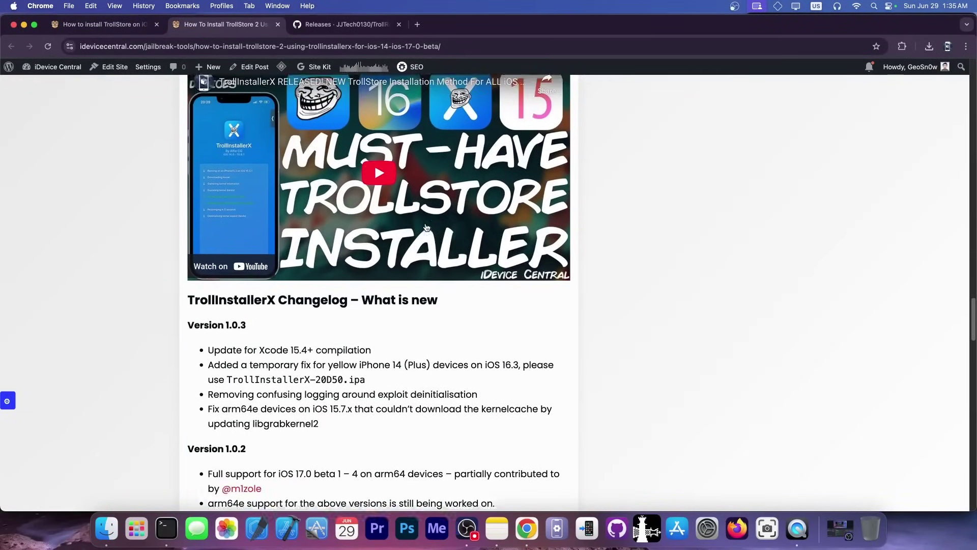
{"action": "scroll", "coordinate": [426, 227], "scroll_direction": "up", "scroll_amount": 10}
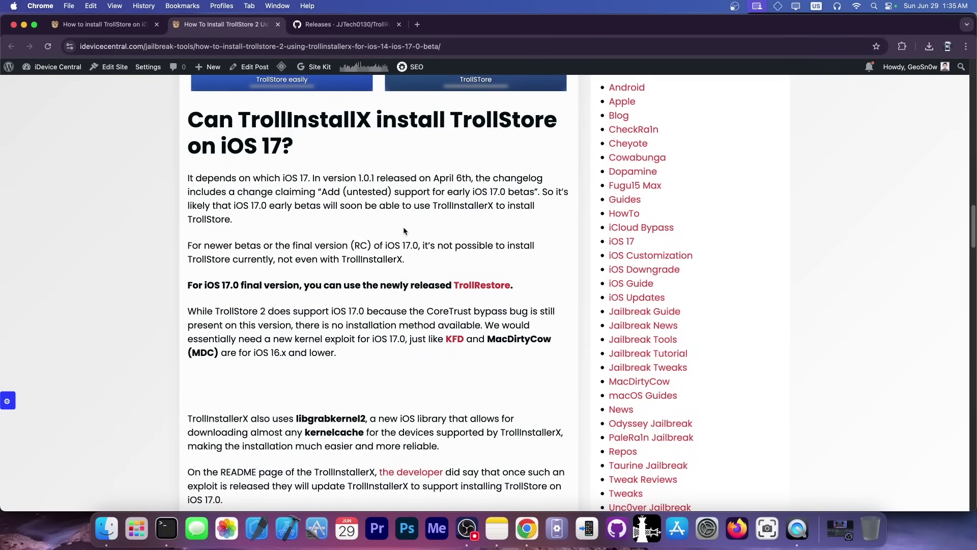
{"action": "scroll", "coordinate": [403, 230], "scroll_direction": "up", "scroll_amount": 4}
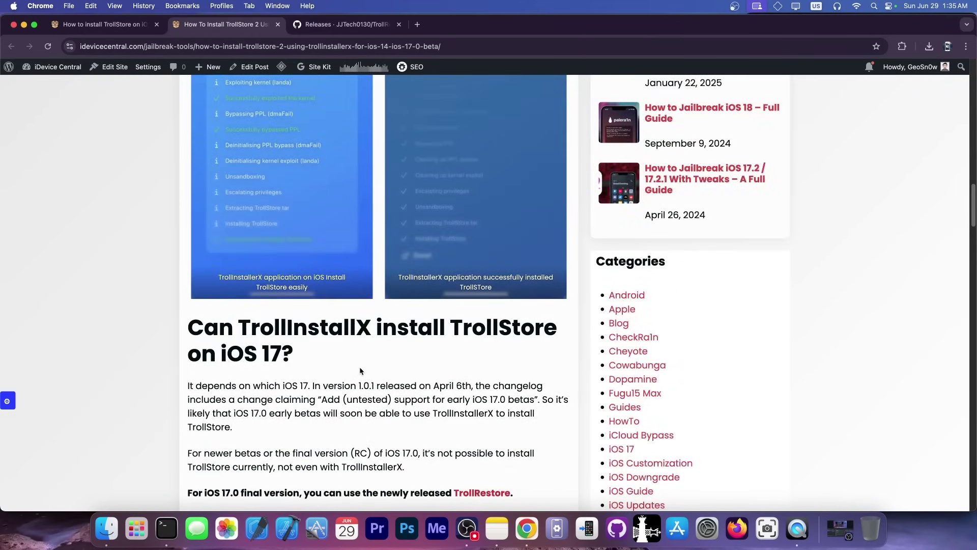
{"action": "scroll", "coordinate": [359, 367], "scroll_direction": "up", "scroll_amount": 8}
Go back to the start of the TrollRestore guide and revisit the TrollRestore releases page on GitHub.
{"action": "left_click", "coordinate": [102, 24]}
{"action": "scroll", "coordinate": [422, 249], "scroll_direction": "up", "scroll_amount": 4}
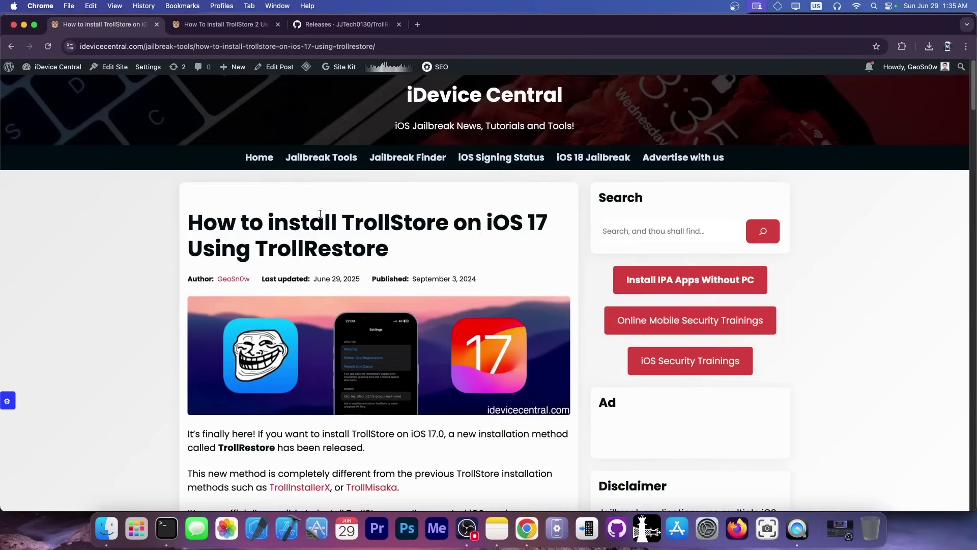
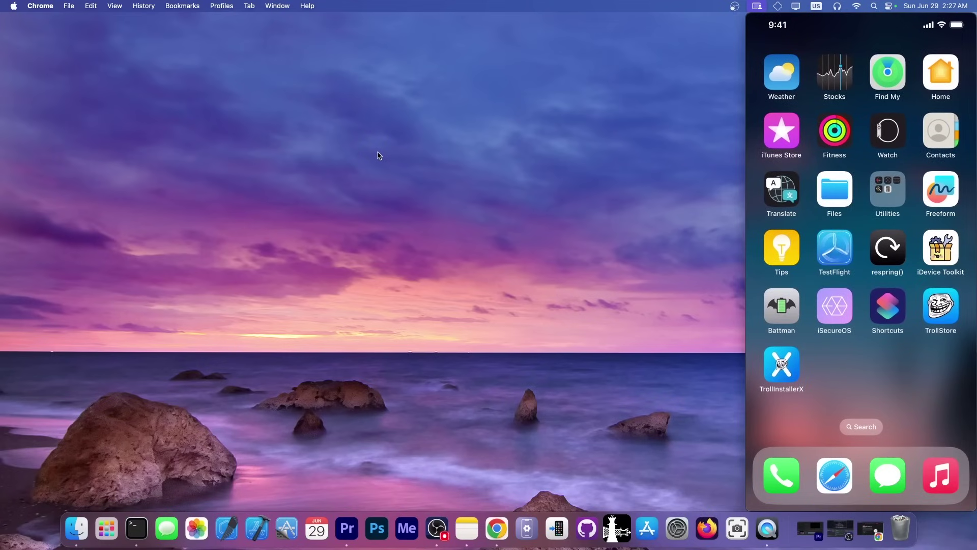
{"action": "mouse_move", "coordinate": [849, 34]}
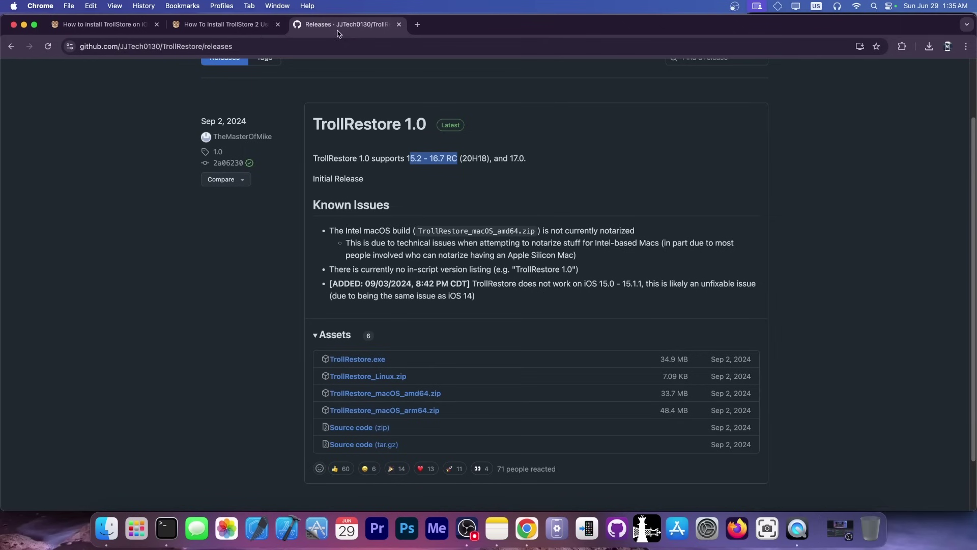
{"action": "scroll", "coordinate": [162, 181], "scroll_direction": "up", "scroll_amount": 3}
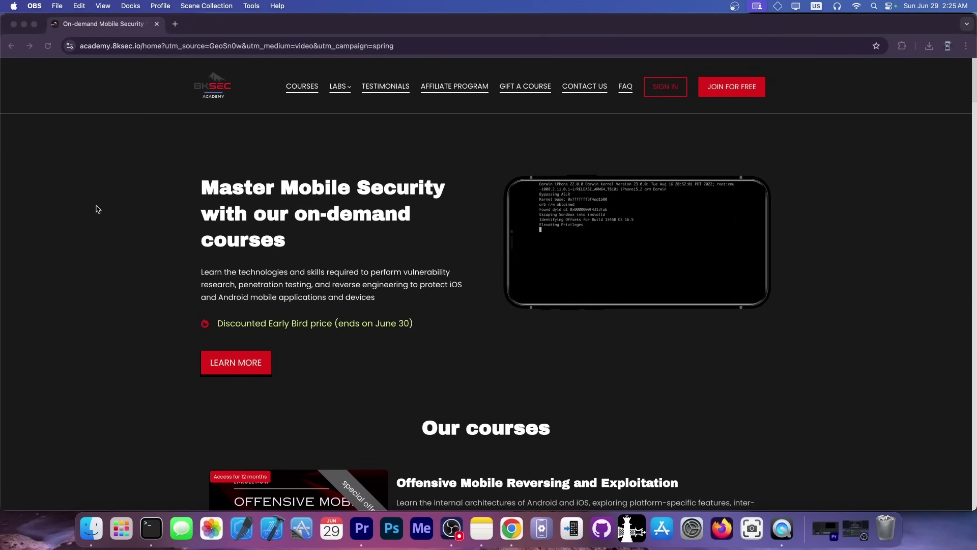
Browse the 8kSec Academy course list and open the Offensive iOS Internals course page.
{"action": "scroll", "coordinate": [97, 209], "scroll_direction": "down", "scroll_amount": 8}
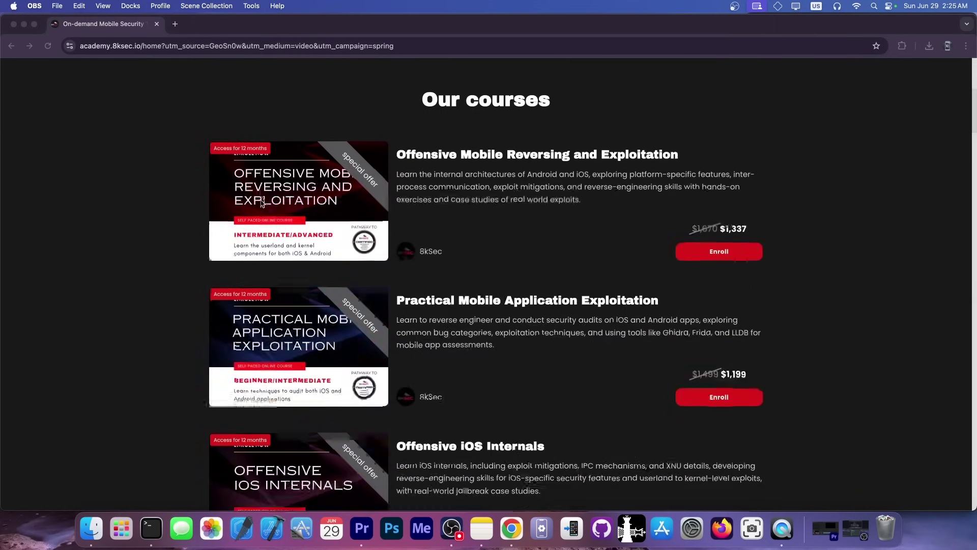
{"action": "scroll", "coordinate": [261, 203], "scroll_direction": "down", "scroll_amount": 2}
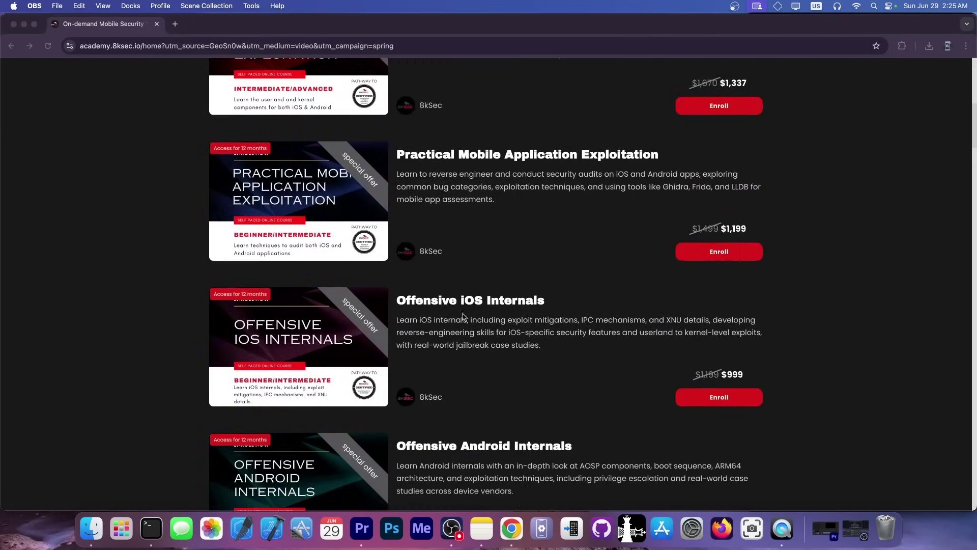
{"action": "left_click", "coordinate": [483, 308]}
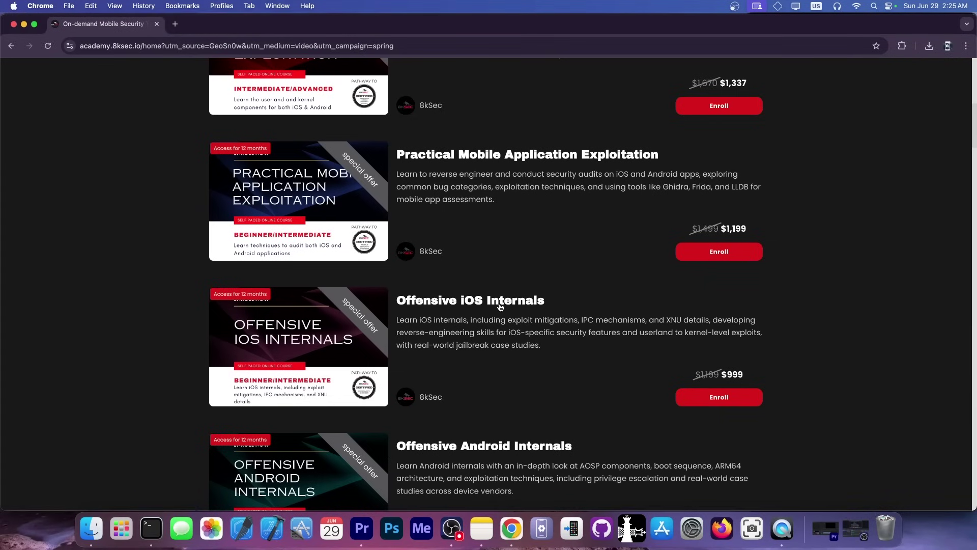
{"action": "left_click", "coordinate": [502, 306]}
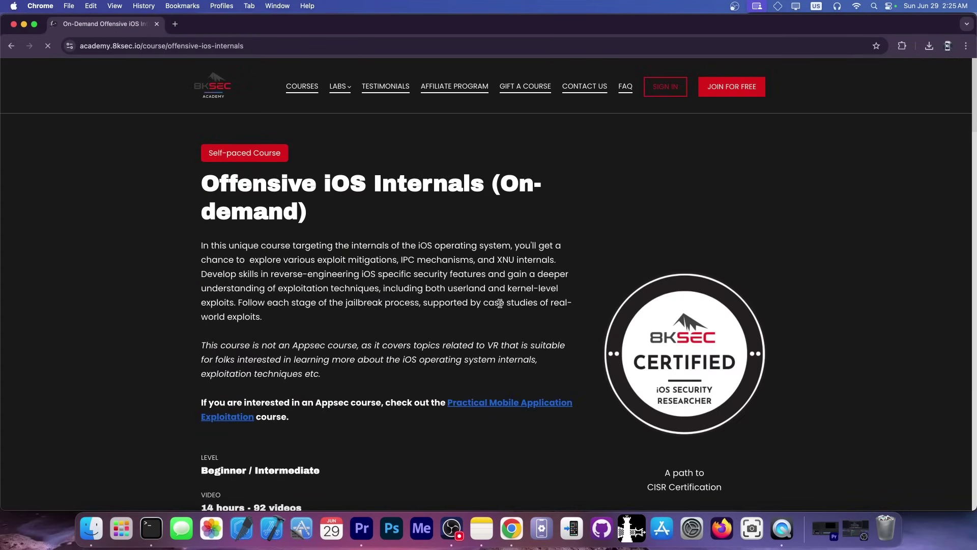
Review the Offensive iOS Internals course's level, key objectives, technical requirements, prerequisites and syllabus.
{"action": "scroll", "coordinate": [500, 304], "scroll_direction": "down", "scroll_amount": 5}
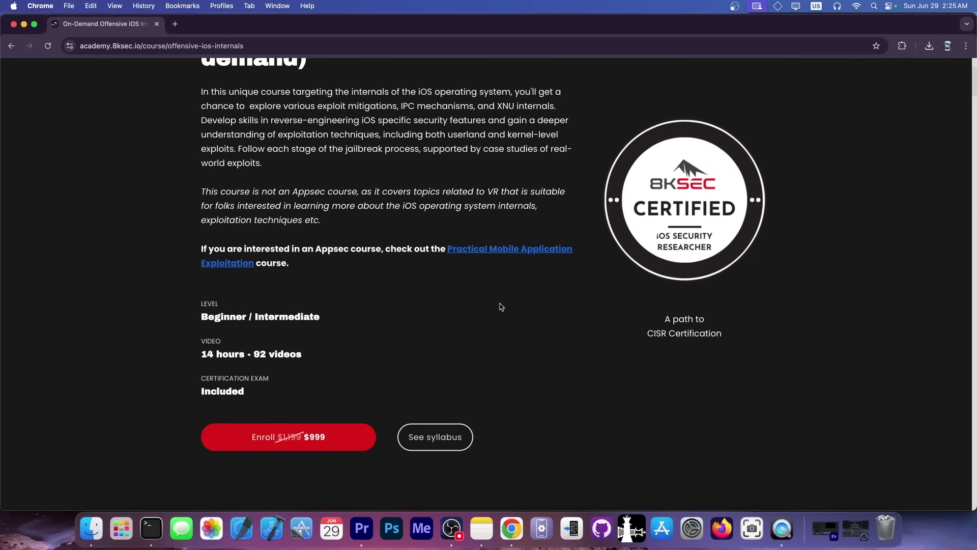
{"action": "scroll", "coordinate": [500, 307], "scroll_direction": "down", "scroll_amount": 10}
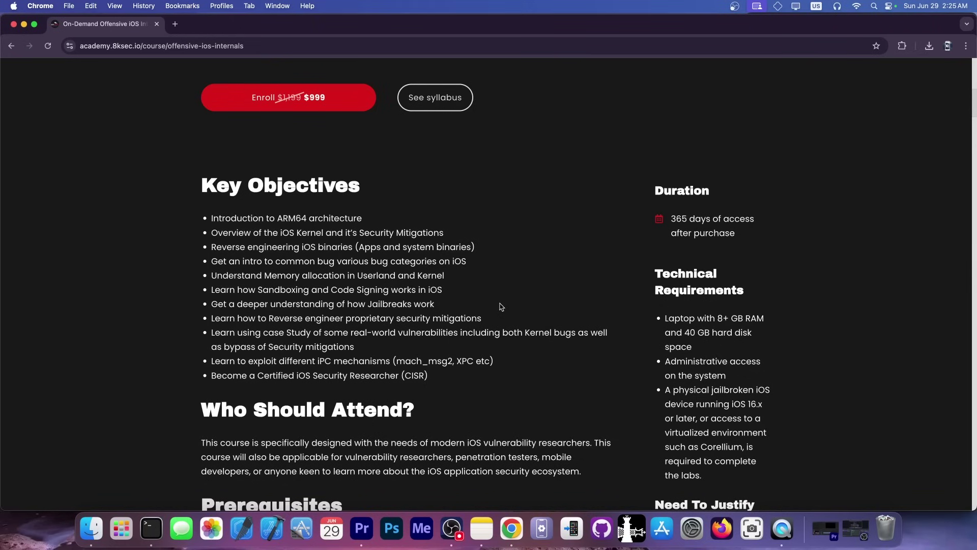
{"action": "scroll", "coordinate": [502, 307], "scroll_direction": "down", "scroll_amount": 10}
{"action": "scroll", "coordinate": [501, 307], "scroll_direction": "down", "scroll_amount": 2}
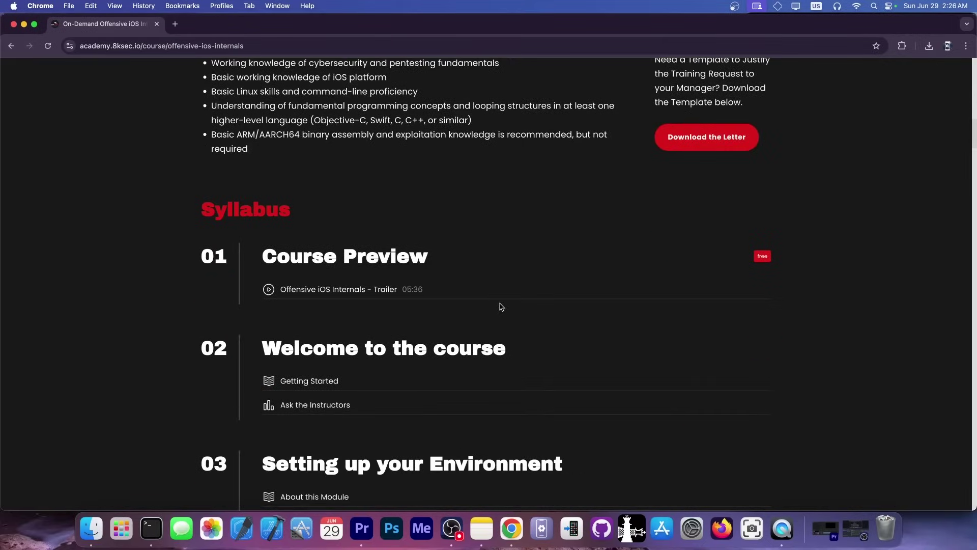
{"action": "scroll", "coordinate": [502, 306], "scroll_direction": "up", "scroll_amount": 2}
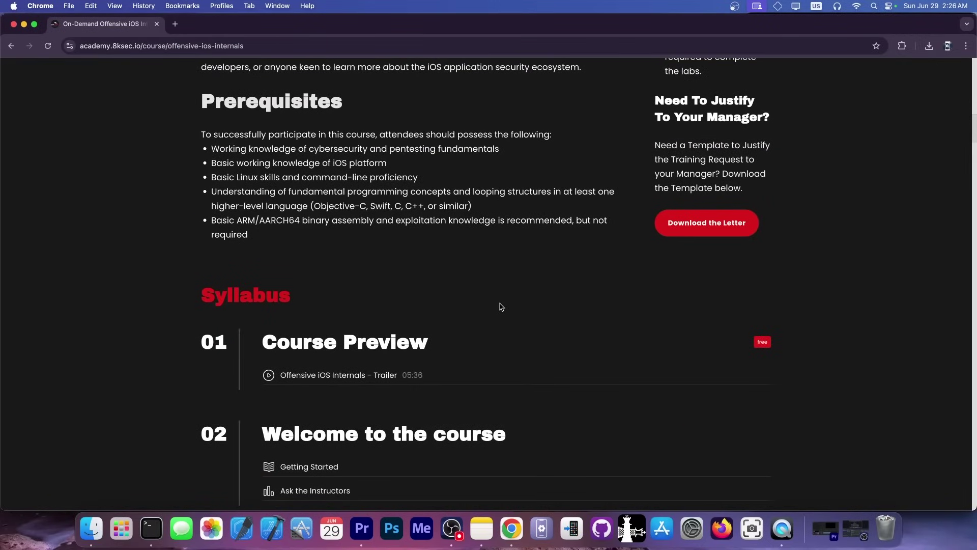
{"action": "scroll", "coordinate": [502, 307], "scroll_direction": "up", "scroll_amount": 15}
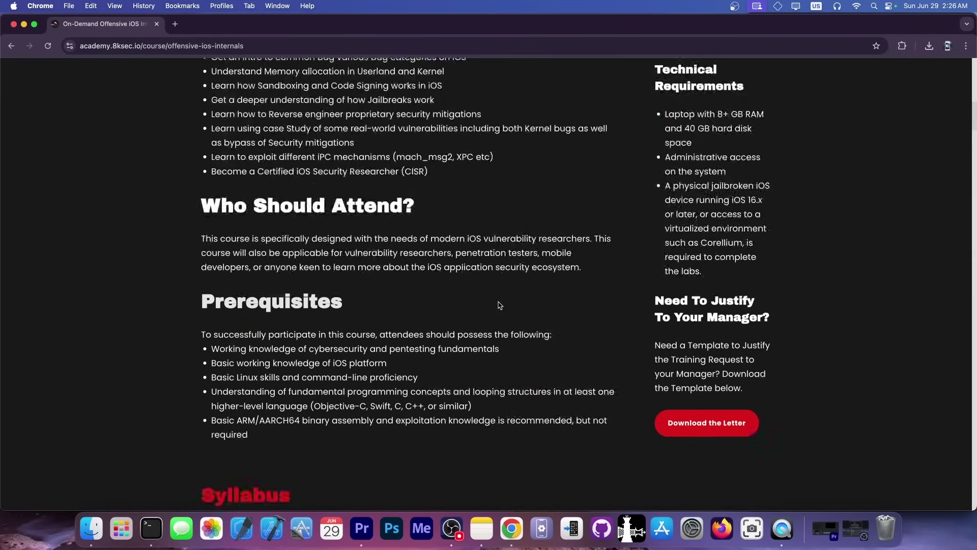
{"action": "scroll", "coordinate": [499, 305], "scroll_direction": "up", "scroll_amount": 5}
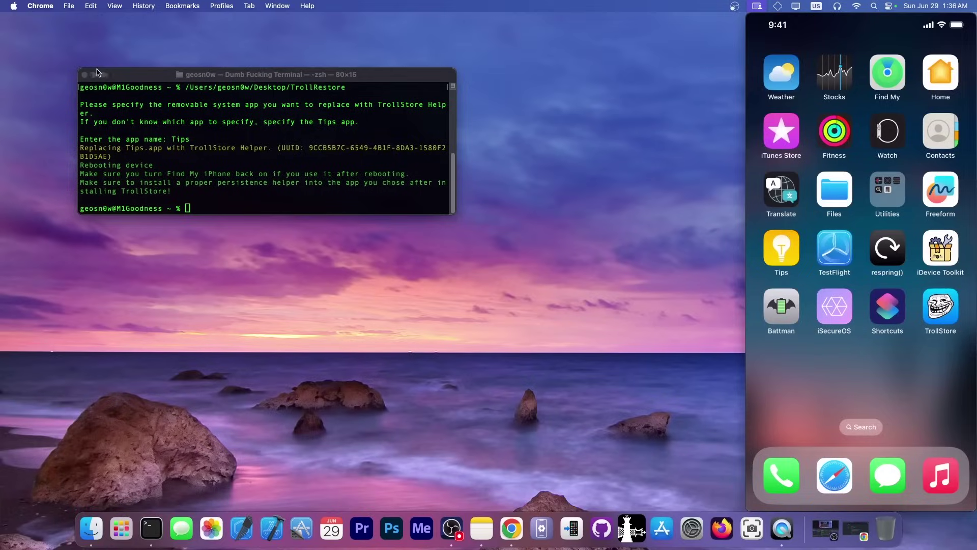
Close the Terminal window and minimize the iPhone mirror window to clear the desktop.
{"action": "left_click", "coordinate": [85, 73]}
{"action": "mouse_move", "coordinate": [821, 22]}
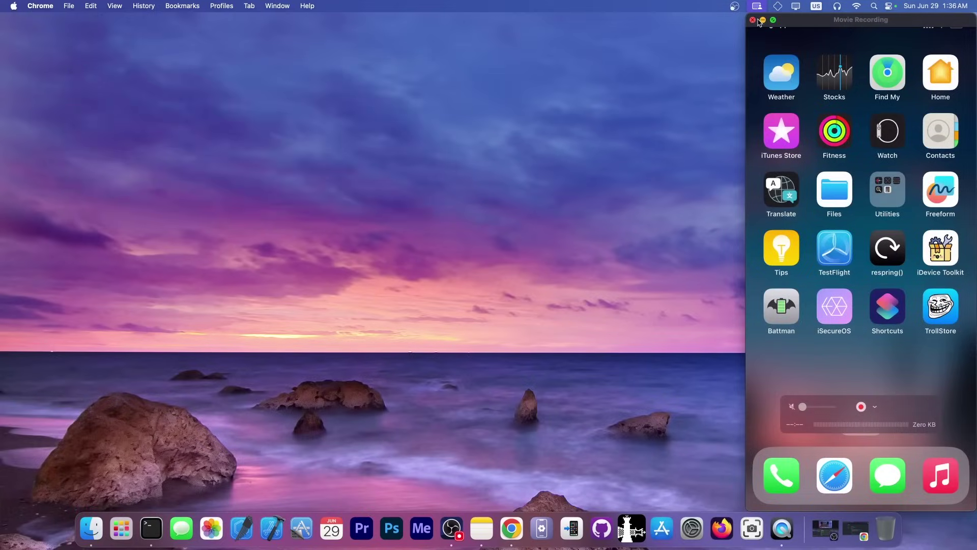
{"action": "left_click", "coordinate": [753, 20]}
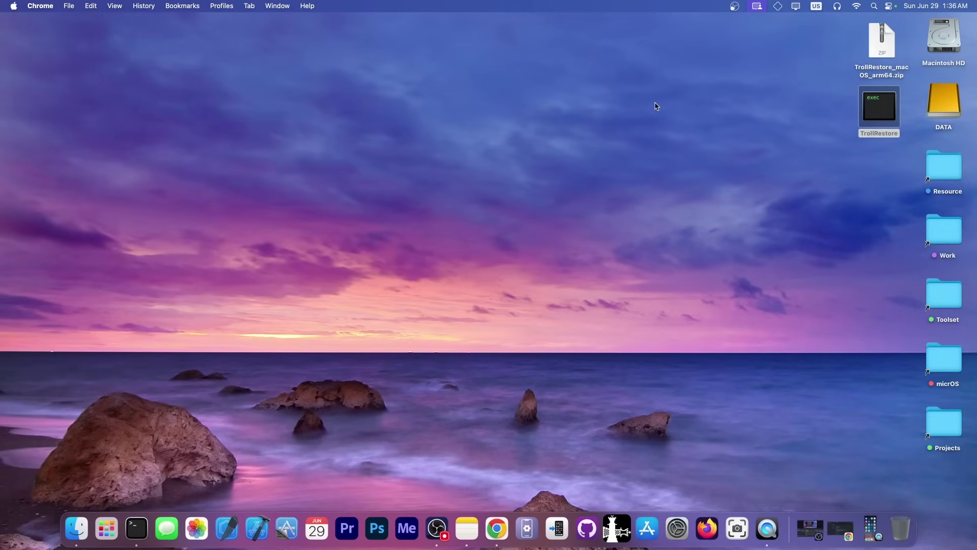